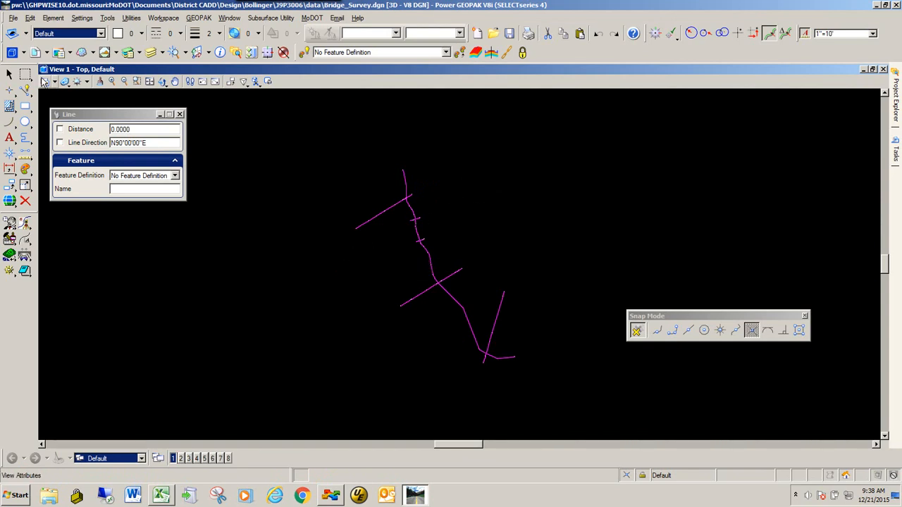
# Open the Geometry.dgn design file from the data folder, checking in the current Bridge_Survey.dgn
pyautogui.click(14, 19)
pyautogui.click(19, 40)
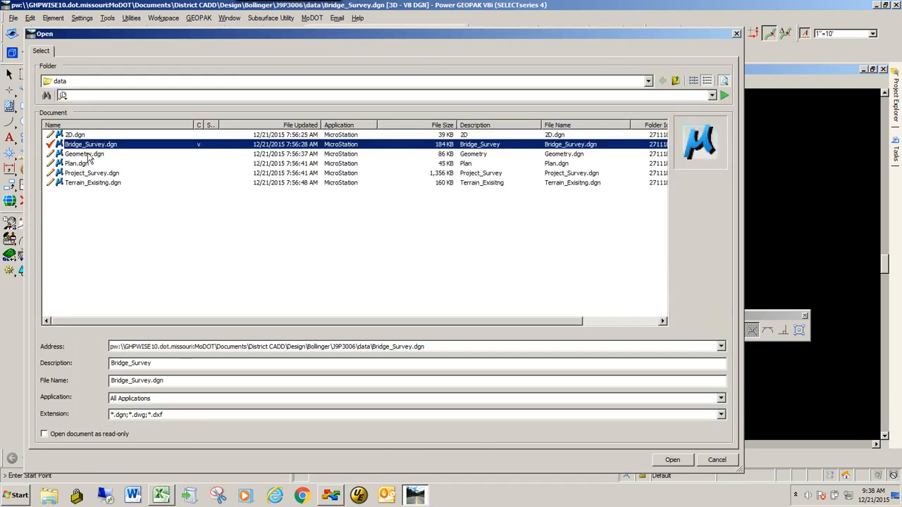
pyautogui.doubleClick(85, 154)
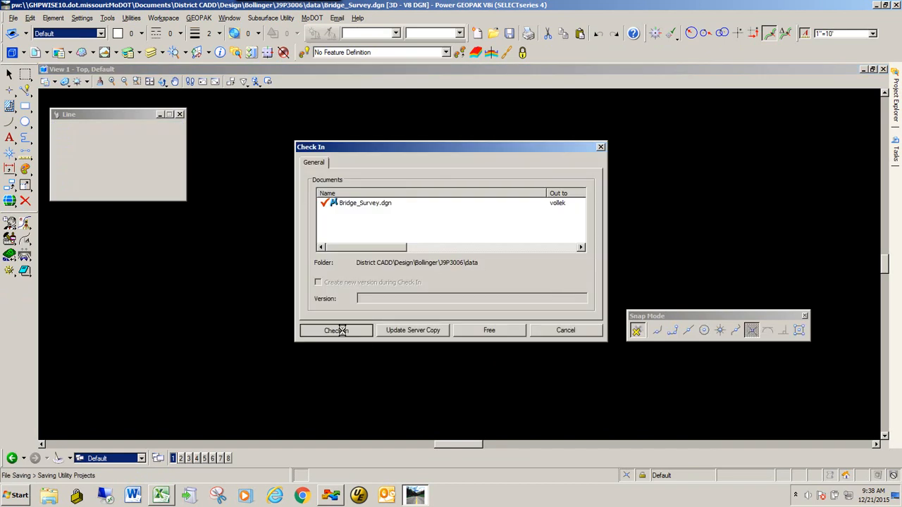
pyautogui.click(336, 331)
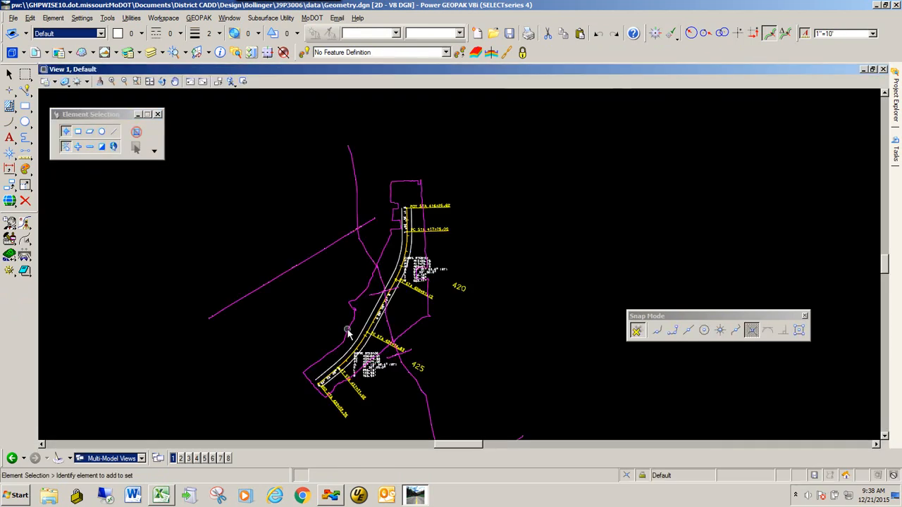
# Delete the two existing offset lines running beside the horizontal alignment
pyautogui.scroll(4, 347, 333)
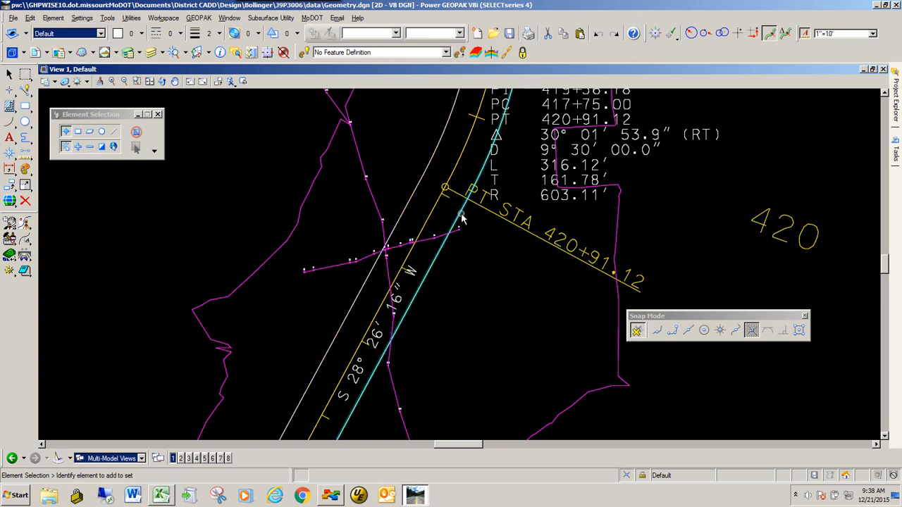
pyautogui.scroll(2, 445, 209)
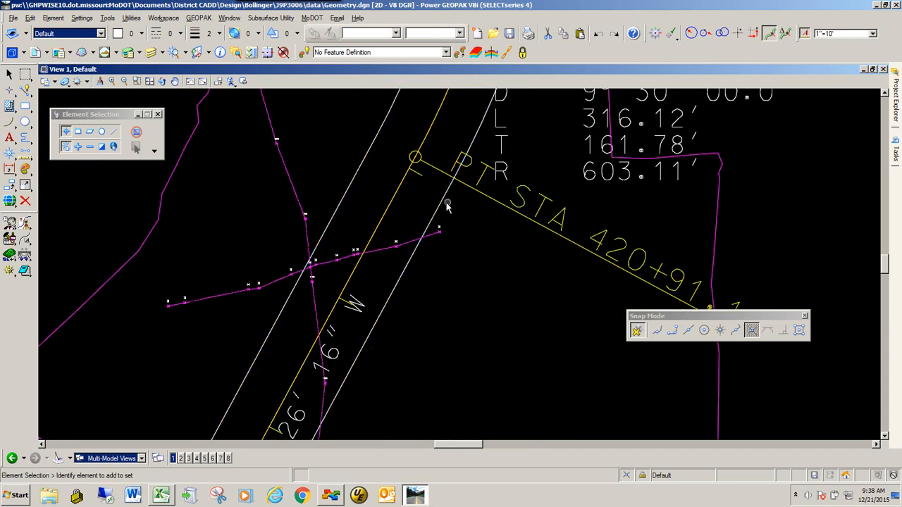
pyautogui.scroll(-3, 396, 176)
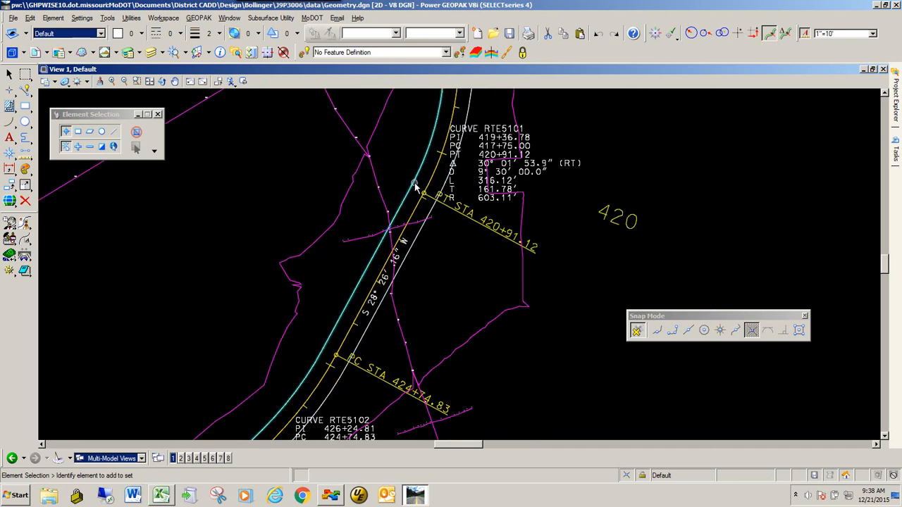
pyautogui.click(416, 188)
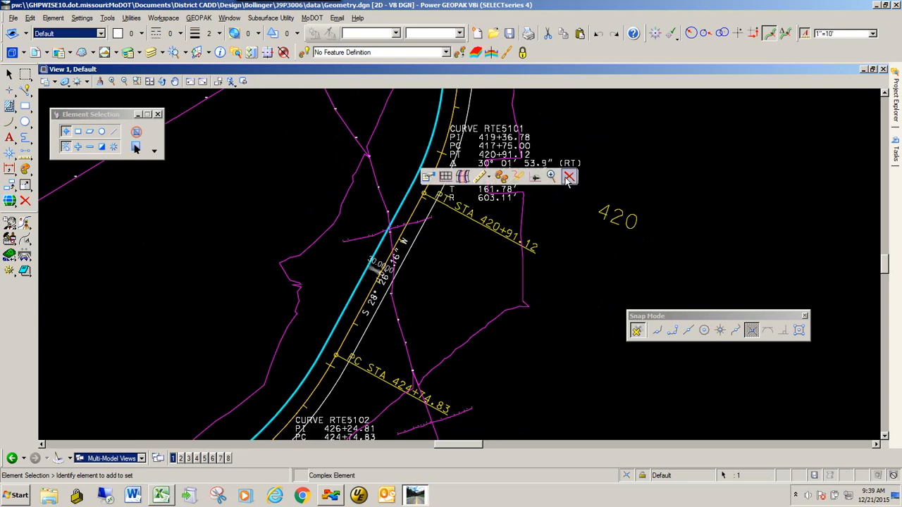
pyautogui.click(570, 182)
pyautogui.click(433, 209)
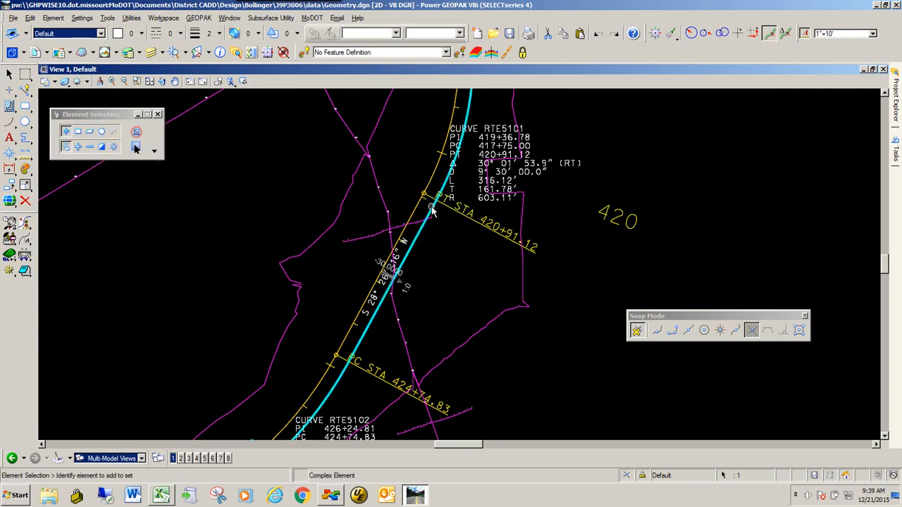
pyautogui.click(585, 200)
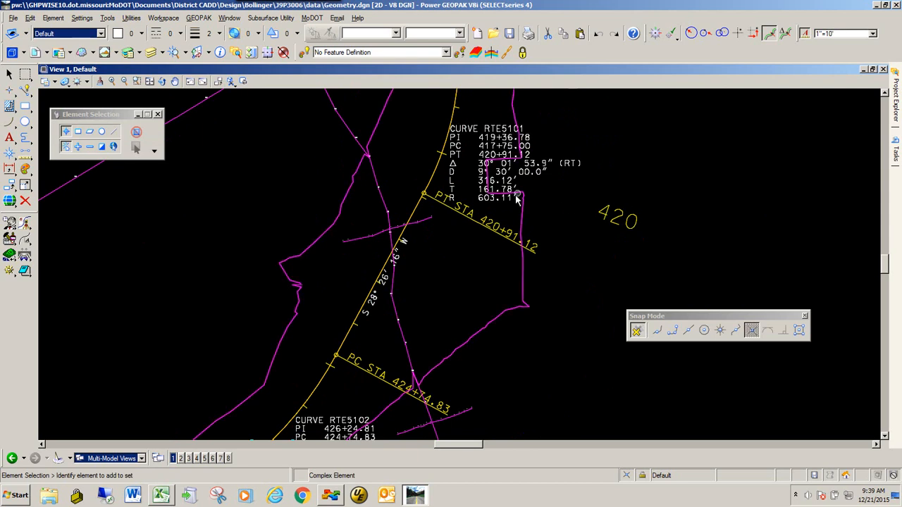
# Offset the entire alignment 30 on both sides using Single Offset Entire Element with Mirror enabled
pyautogui.scroll(-1, 433, 269)
pyautogui.scroll(-2, 433, 269)
pyautogui.scroll(3, 438, 198)
pyautogui.scroll(-1, 460, 194)
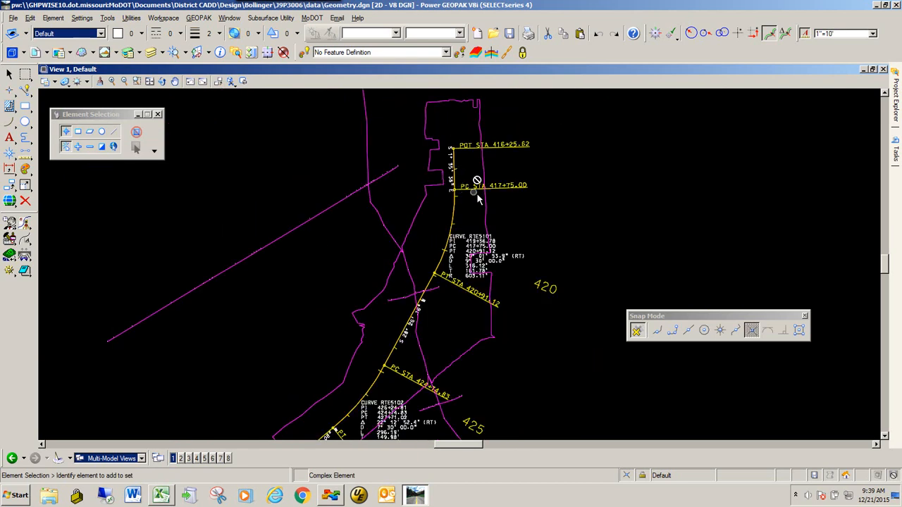
pyautogui.moveTo(897, 157)
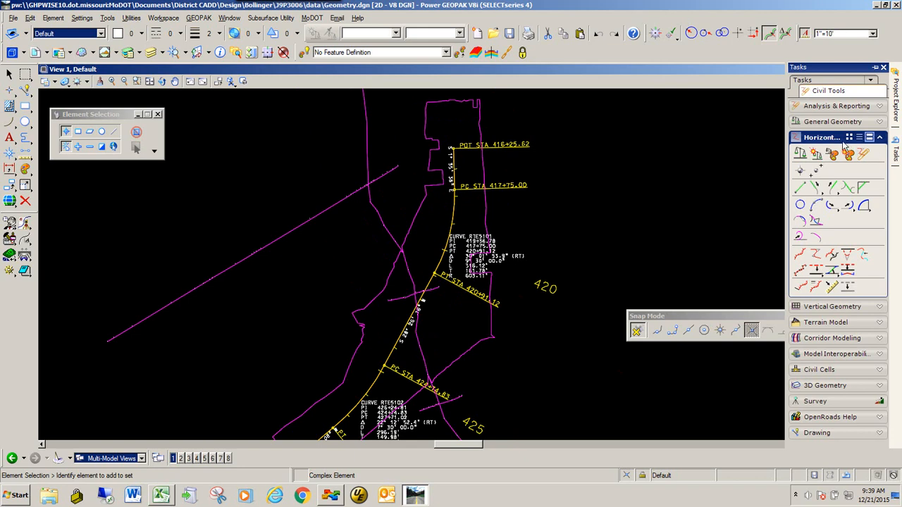
pyautogui.click(816, 270)
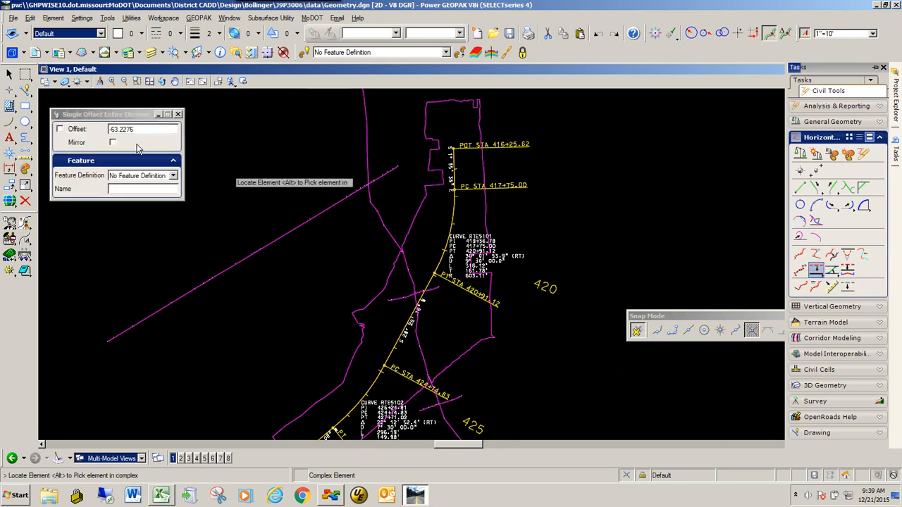
pyautogui.moveTo(141, 130); pyautogui.dragTo(101, 129)
pyautogui.write('30')
pyautogui.press('Tab')
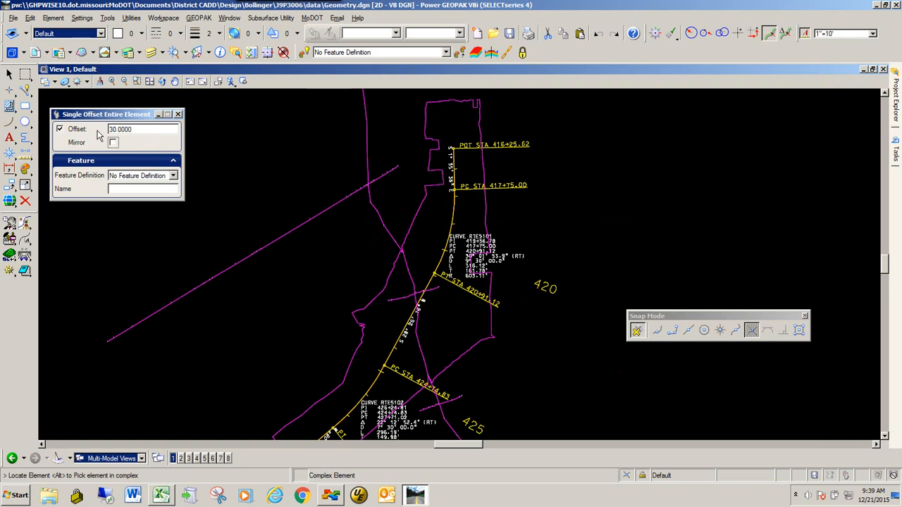
pyautogui.click(112, 142)
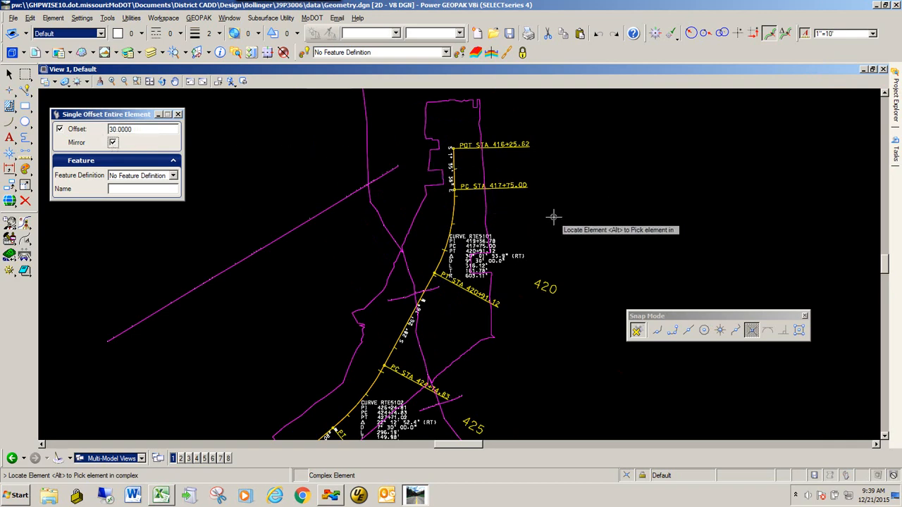
pyautogui.click(455, 213)
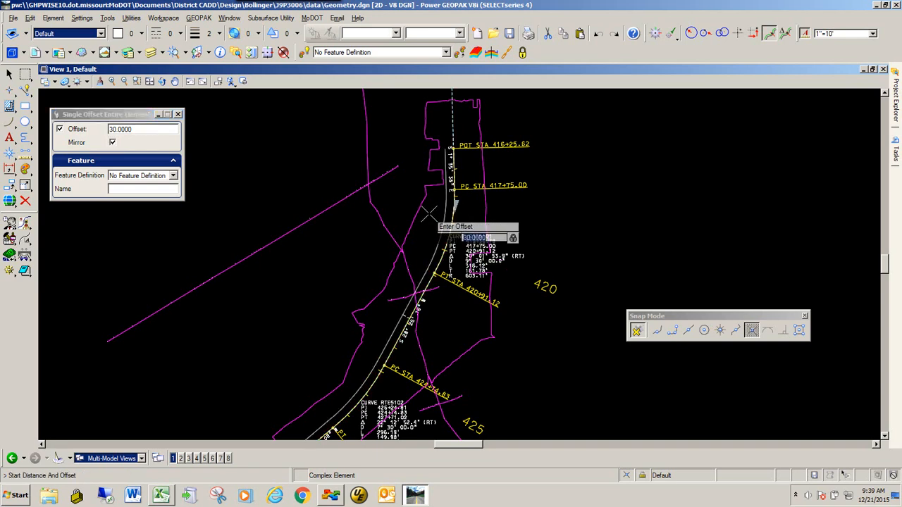
pyautogui.press('Return')
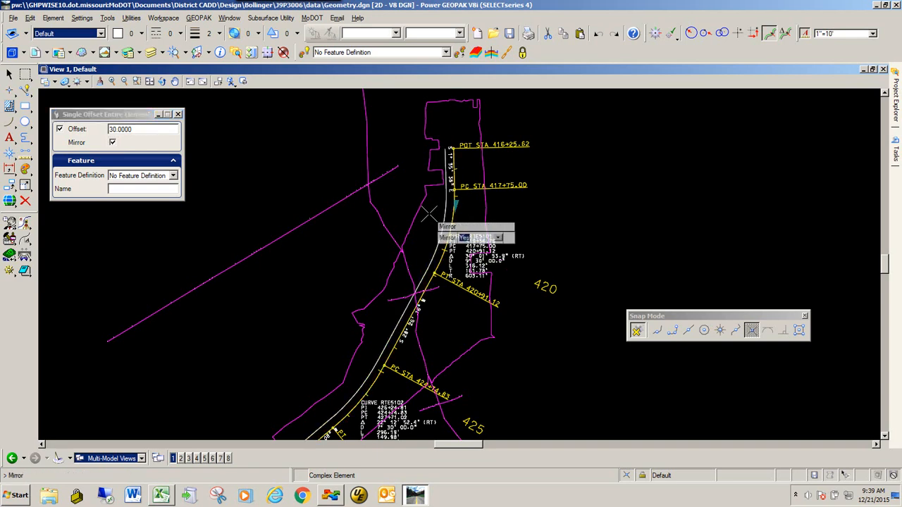
pyautogui.press('Return')
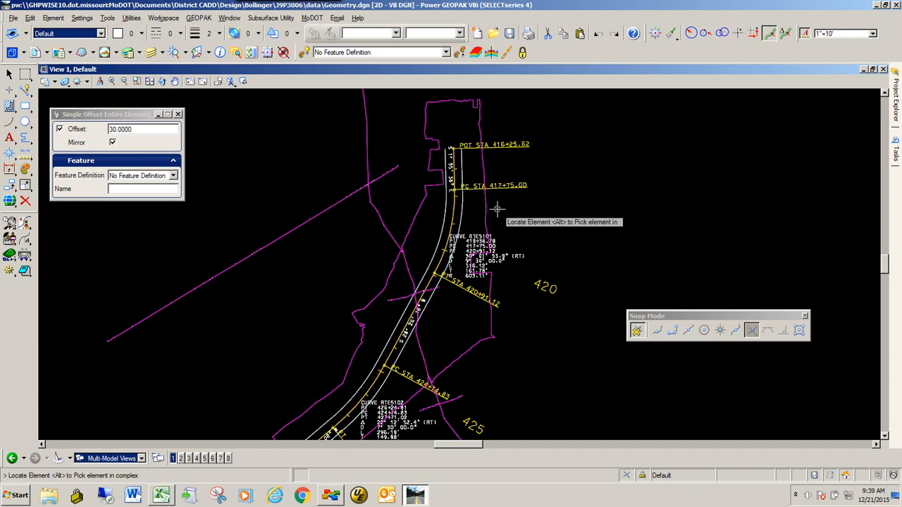
# Zoom around to inspect the new offset lines along the alignment, then exit the offset command
pyautogui.scroll(-2, 493, 212)
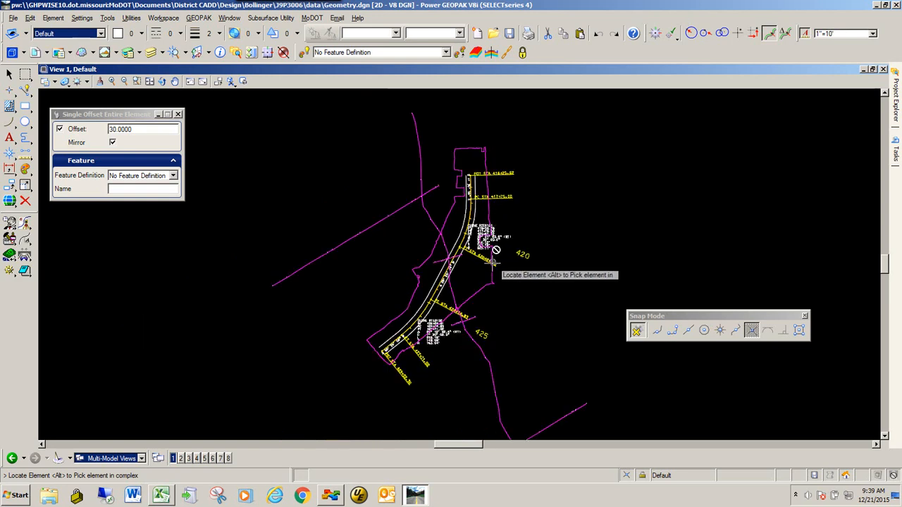
pyautogui.scroll(2, 465, 299)
pyautogui.scroll(-2, 444, 289)
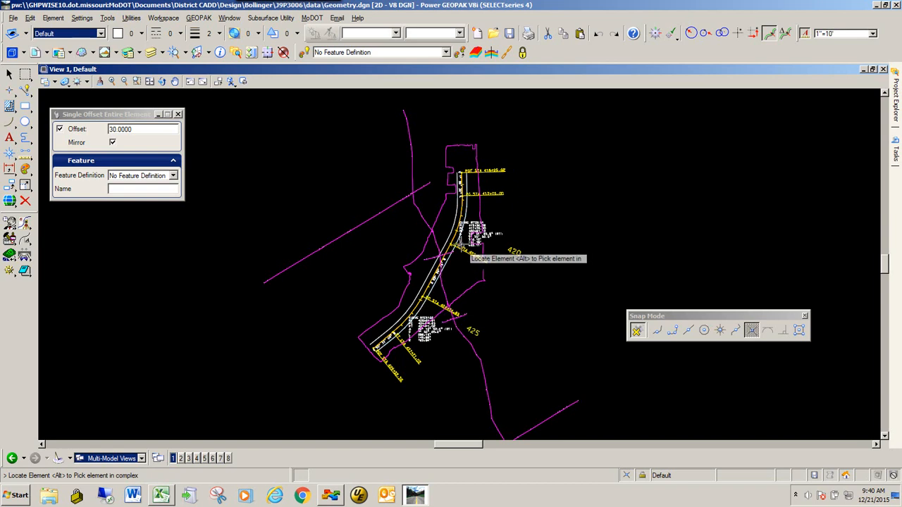
pyautogui.scroll(1, 462, 200)
pyautogui.scroll(-1, 478, 182)
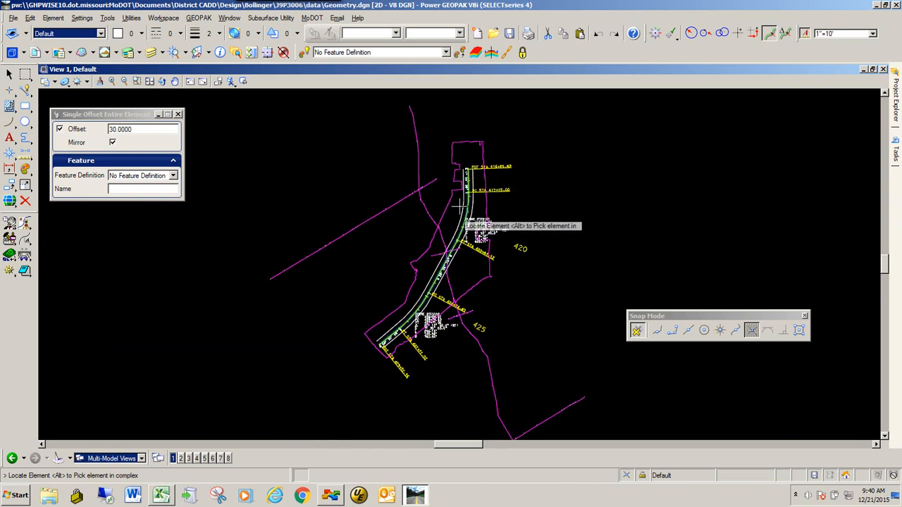
pyautogui.scroll(2, 478, 182)
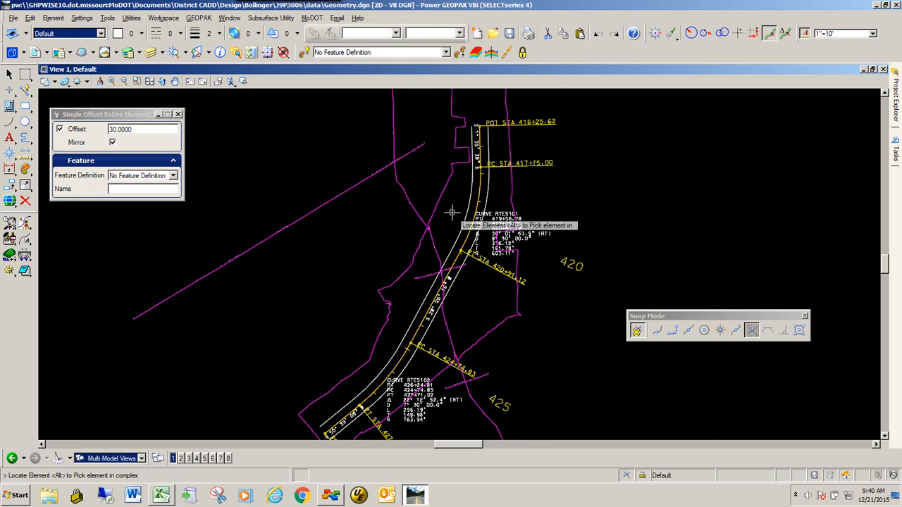
pyautogui.press('Escape')
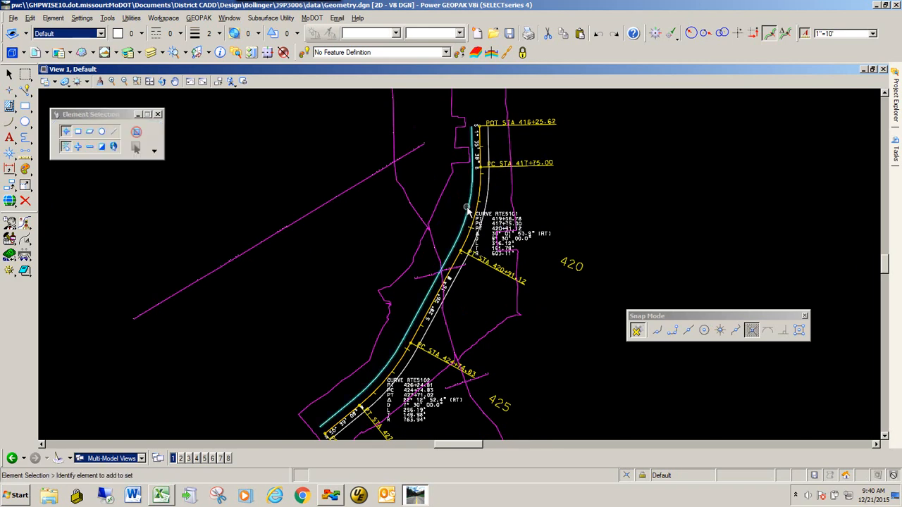
# Open the profile model of the left offset line in View 8 and resize that view window
pyautogui.click(467, 209)
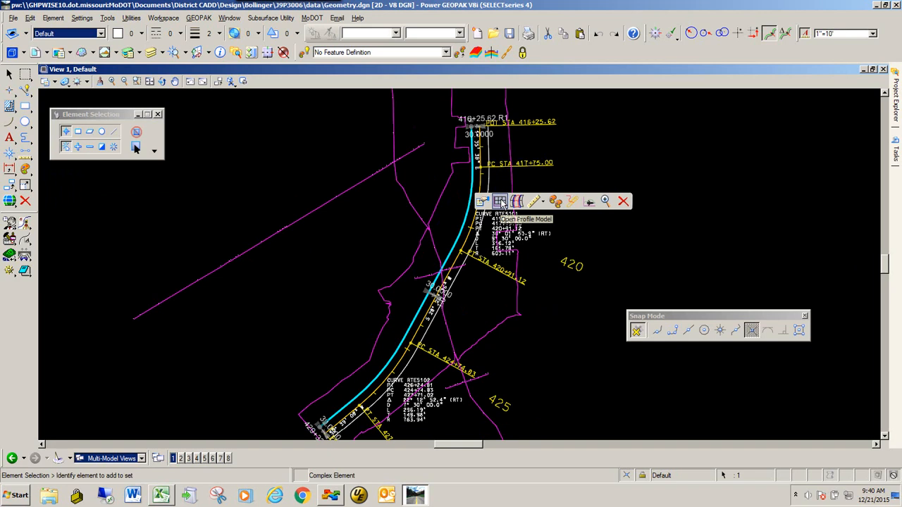
pyautogui.click(501, 203)
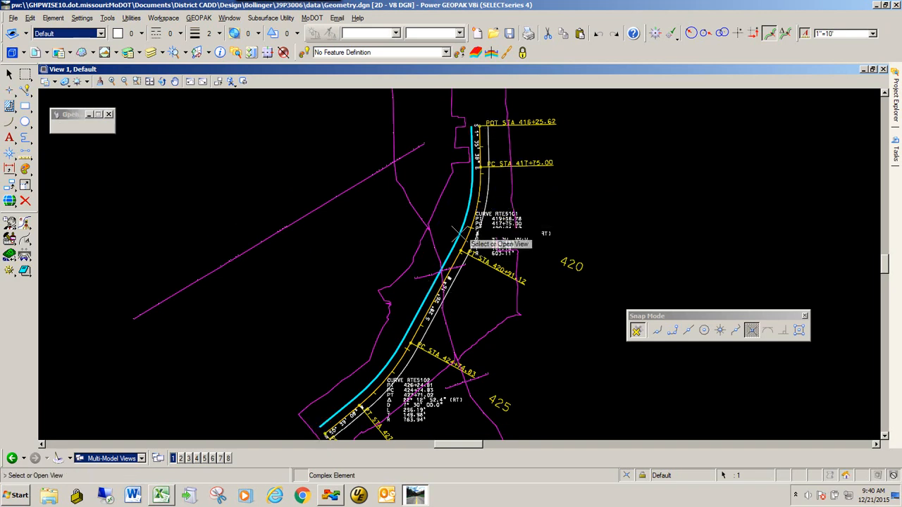
pyautogui.click(228, 459)
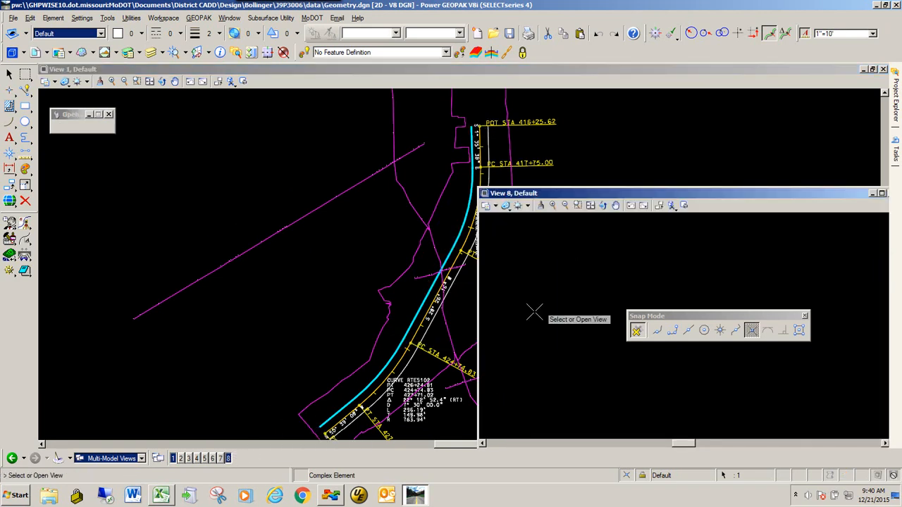
pyautogui.click(556, 278)
pyautogui.moveTo(591, 196); pyautogui.dragTo(581, 148)
pyautogui.moveTo(678, 317); pyautogui.dragTo(567, 415)
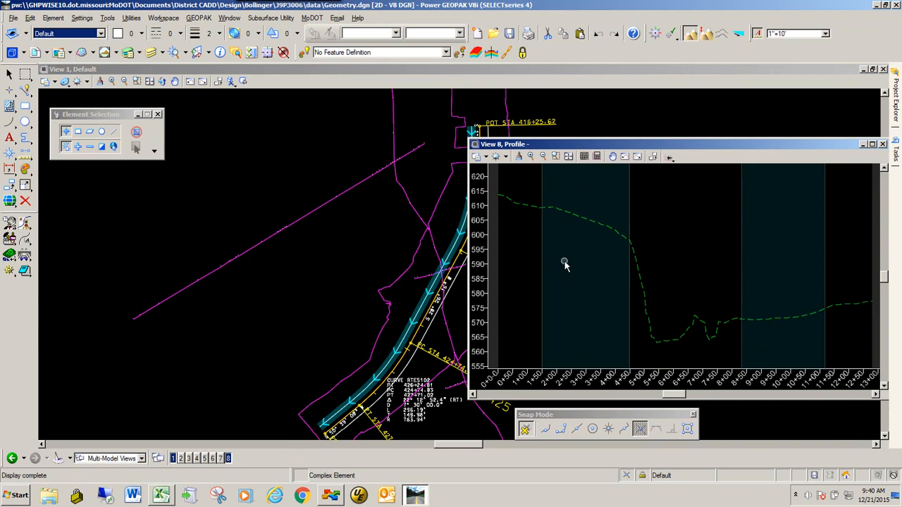
# Report the offset profile's vertical alignment points with XY coordinates and export the report to Microsoft Excel
pyautogui.click(587, 221)
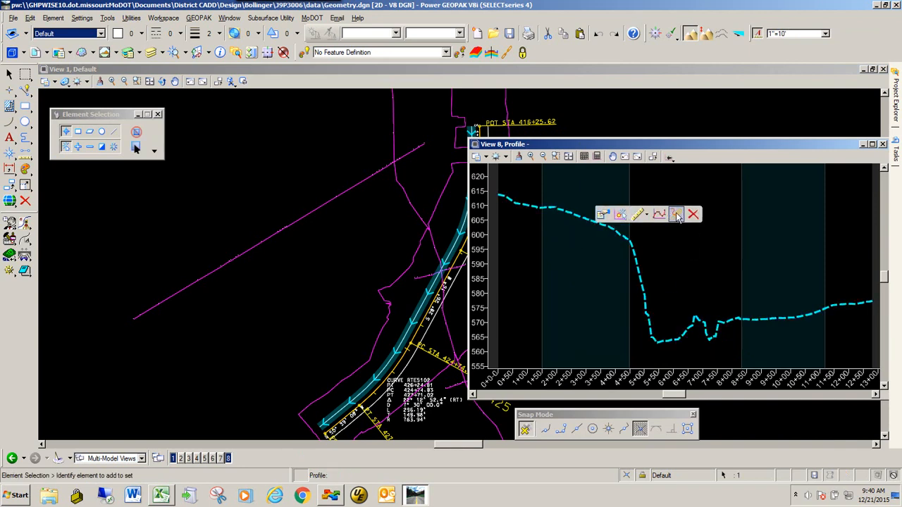
pyautogui.click(676, 215)
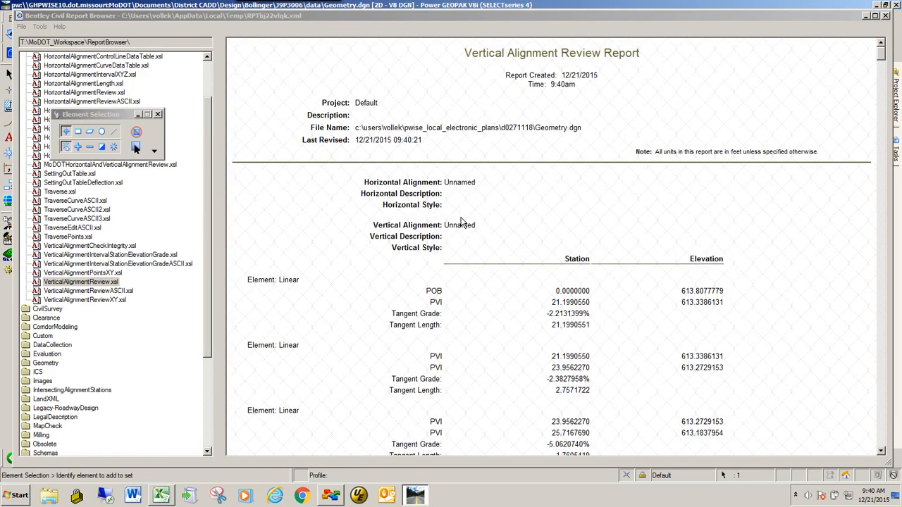
pyautogui.click(92, 274)
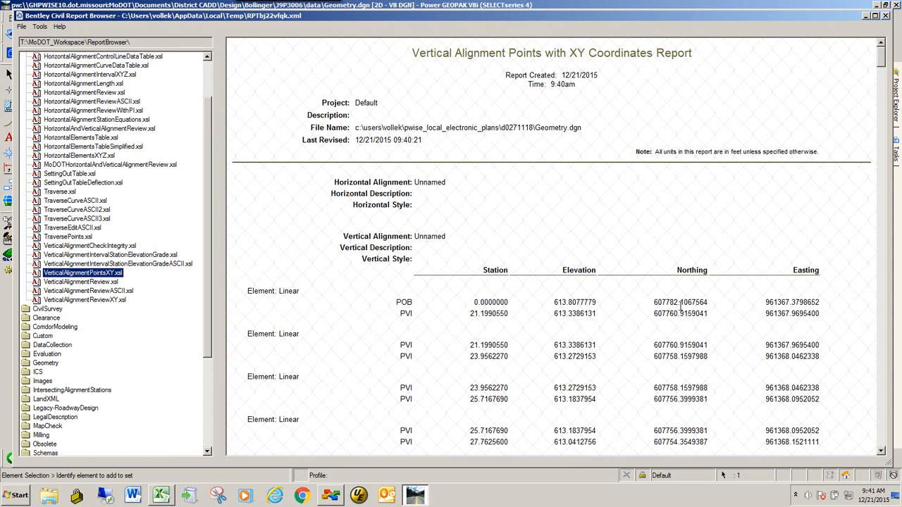
pyautogui.rightClick(519, 248)
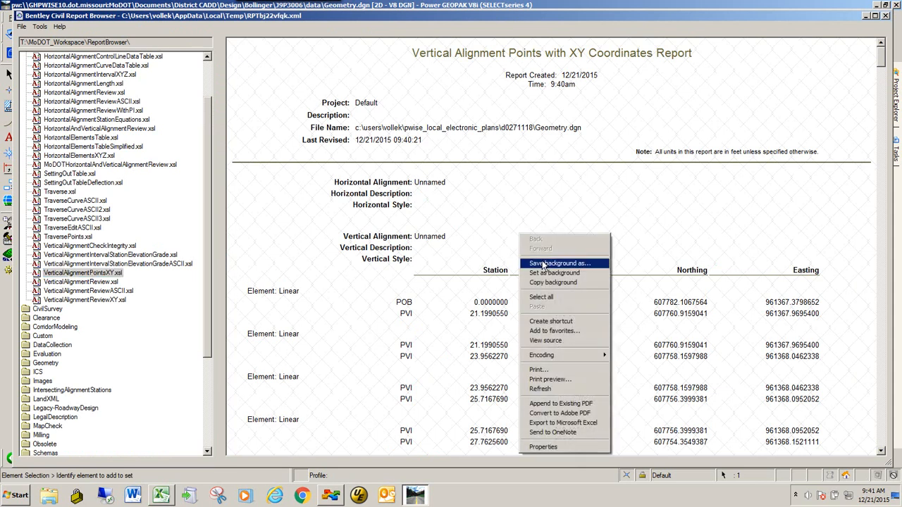
pyautogui.click(577, 424)
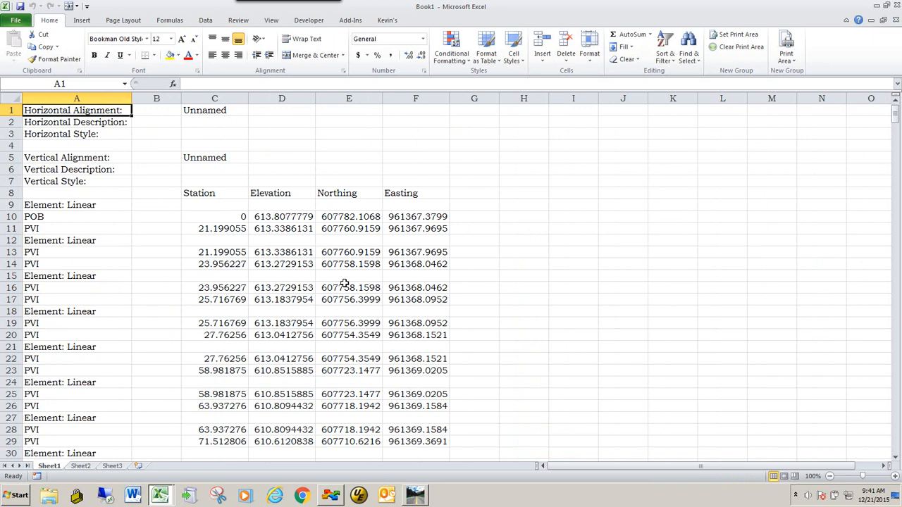
# Move the Elevation column after the Easting column in the exported report workbook to match the GeoHec layout
pyautogui.hotkey('alt', 'Tab')
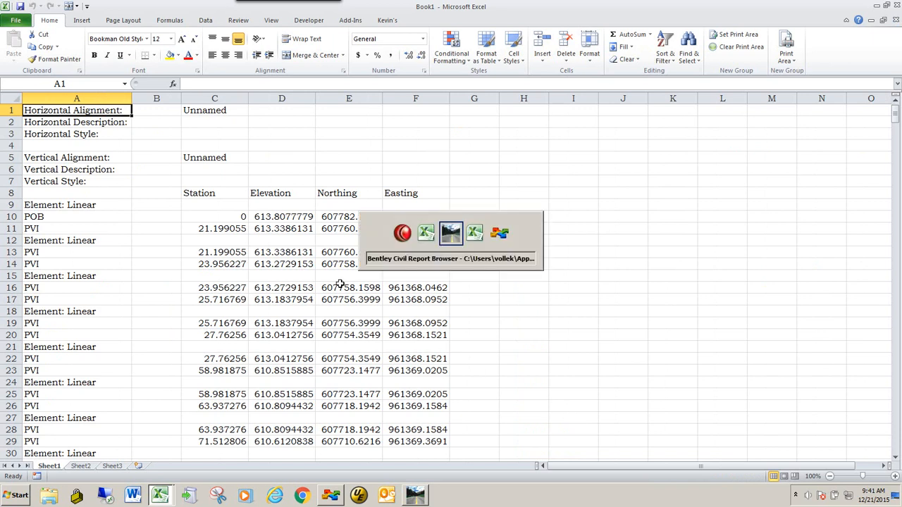
pyautogui.hotkey('alt', 'Tab')
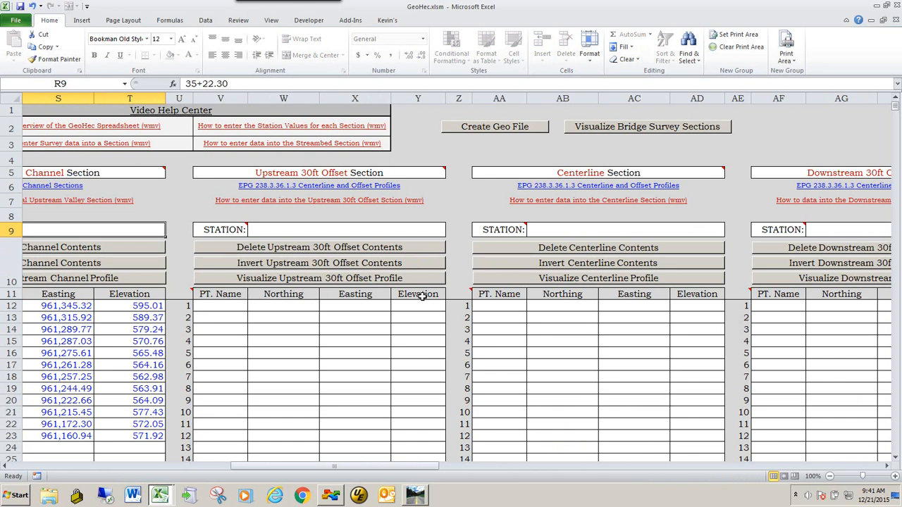
pyautogui.hotkey('alt', 'Tab')
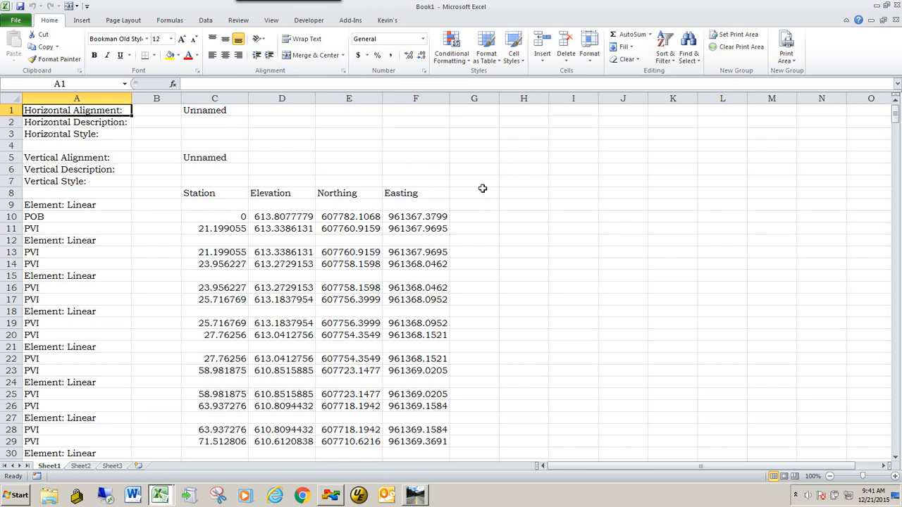
pyautogui.click(278, 98)
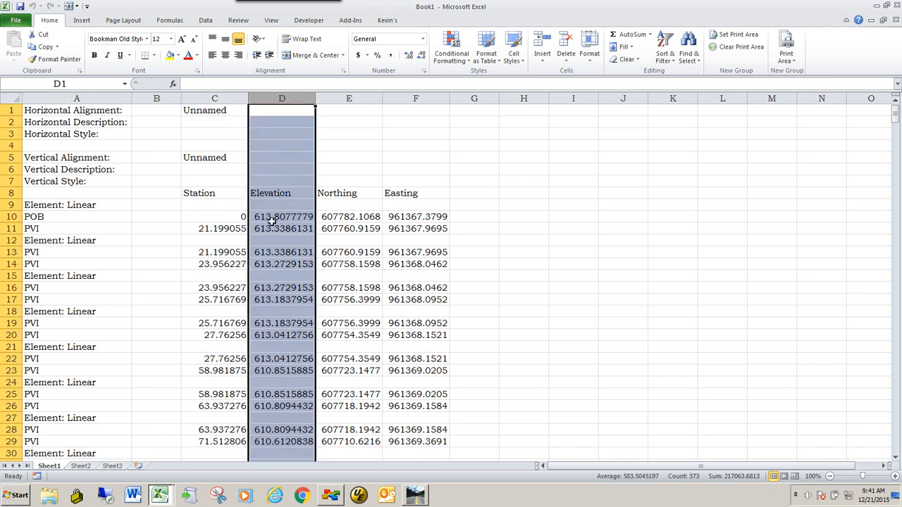
pyautogui.moveTo(275, 107); pyautogui.dragTo(475, 113)
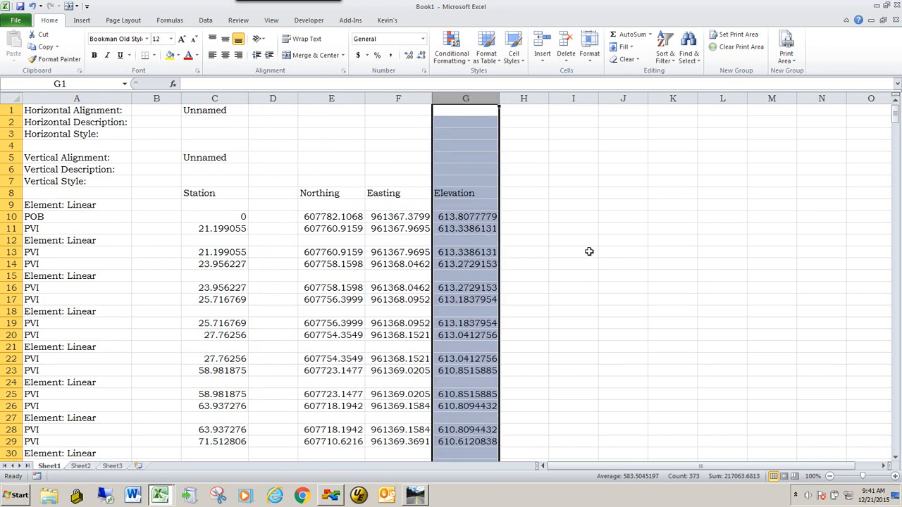
# Review the Northing, Easting and Elevation rows of each linear element in the exported data
pyautogui.click(619, 243)
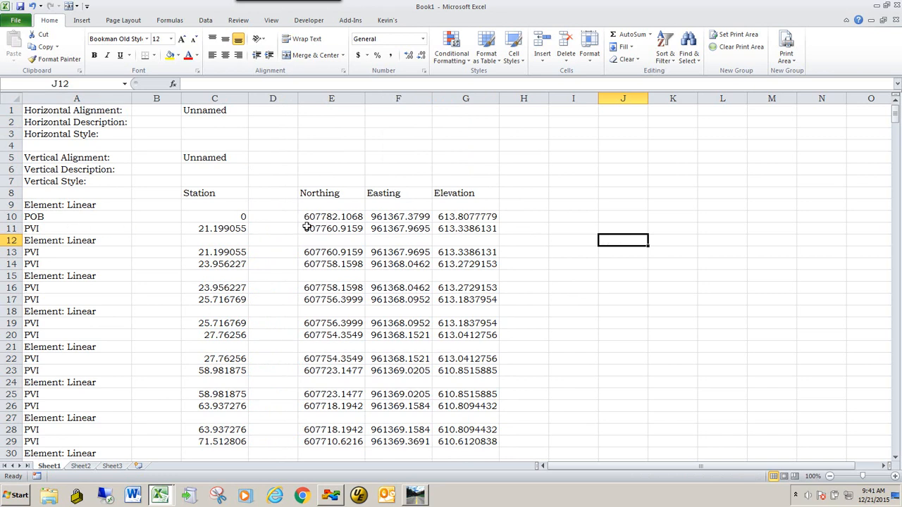
pyautogui.moveTo(304, 228); pyautogui.dragTo(479, 228)
pyautogui.moveTo(320, 252); pyautogui.dragTo(462, 253)
pyautogui.moveTo(302, 265); pyautogui.dragTo(463, 264)
pyautogui.click(362, 288)
pyautogui.moveTo(364, 289); pyautogui.dragTo(458, 289)
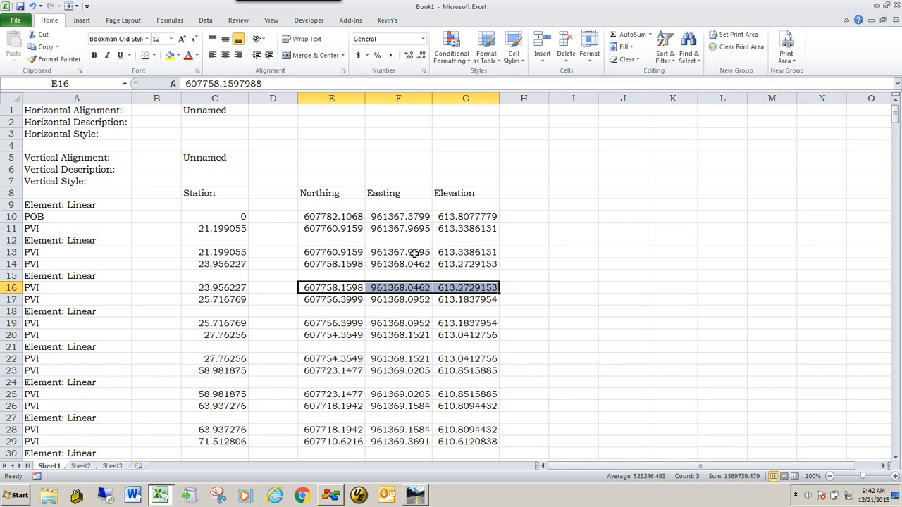
pyautogui.moveTo(340, 241); pyautogui.dragTo(489, 248)
pyautogui.moveTo(332, 282); pyautogui.dragTo(479, 279)
pyautogui.moveTo(331, 313); pyautogui.dragTo(463, 313)
pyautogui.moveTo(334, 347); pyautogui.dragTo(468, 350)
pyautogui.moveTo(332, 381); pyautogui.dragTo(452, 388)
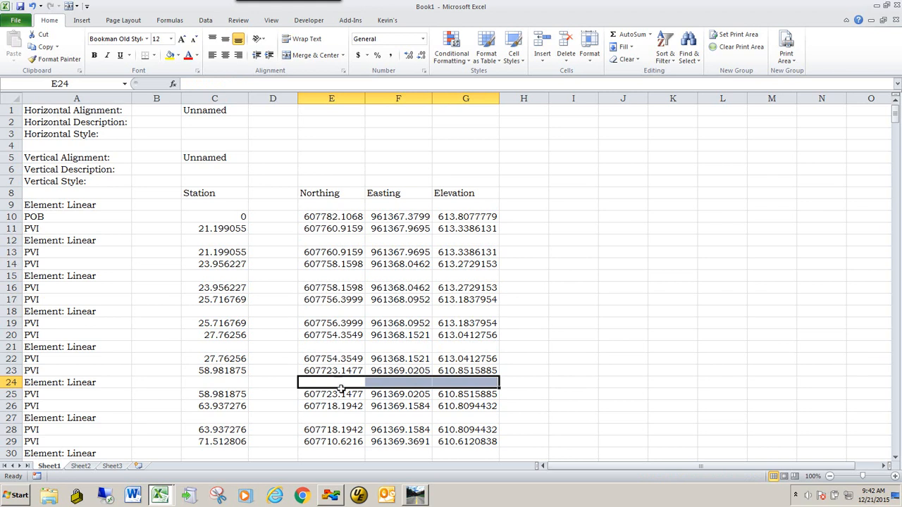
# Copy the Northing, Easting and Elevation values from row 10 down to row 566
pyautogui.moveTo(324, 220); pyautogui.dragTo(454, 438)
pyautogui.scroll(-2, 406, 324)
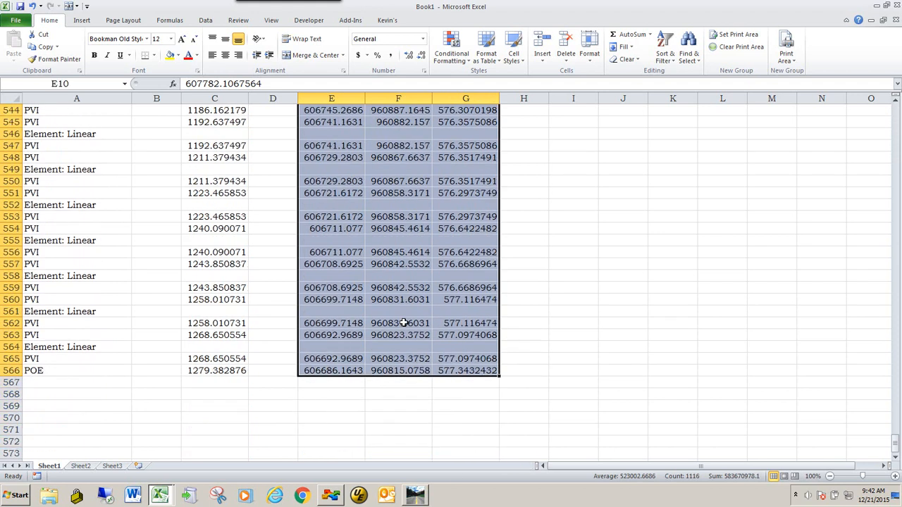
pyautogui.rightClick(323, 227)
pyautogui.click(350, 244)
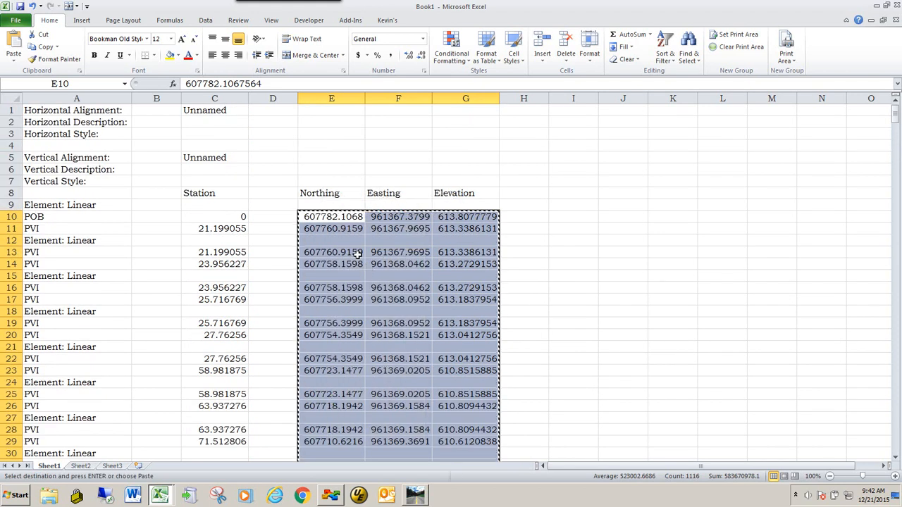
# Paste the coordinates into the Upstream 30ft Offset section's Northing column, then visualize its profile and return to the main page
pyautogui.hotkey('alt', 'Tab')
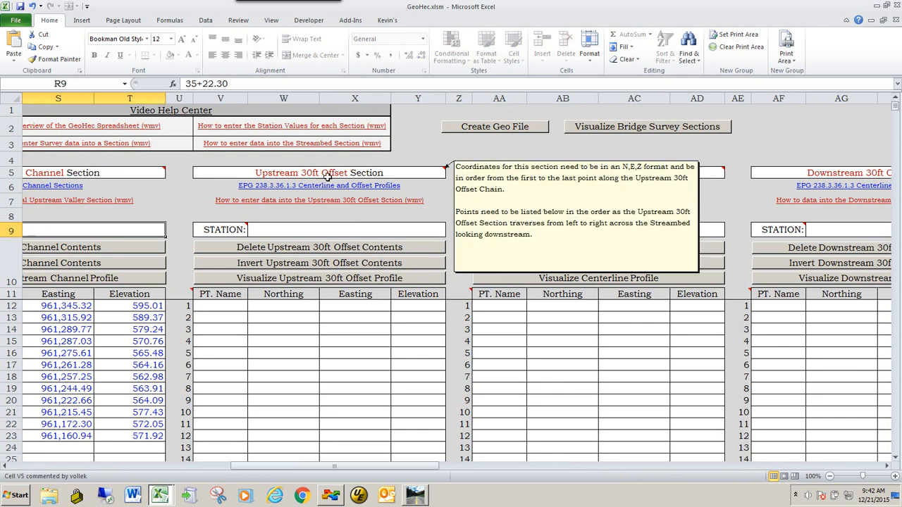
pyautogui.click(268, 306)
pyautogui.rightClick(277, 308)
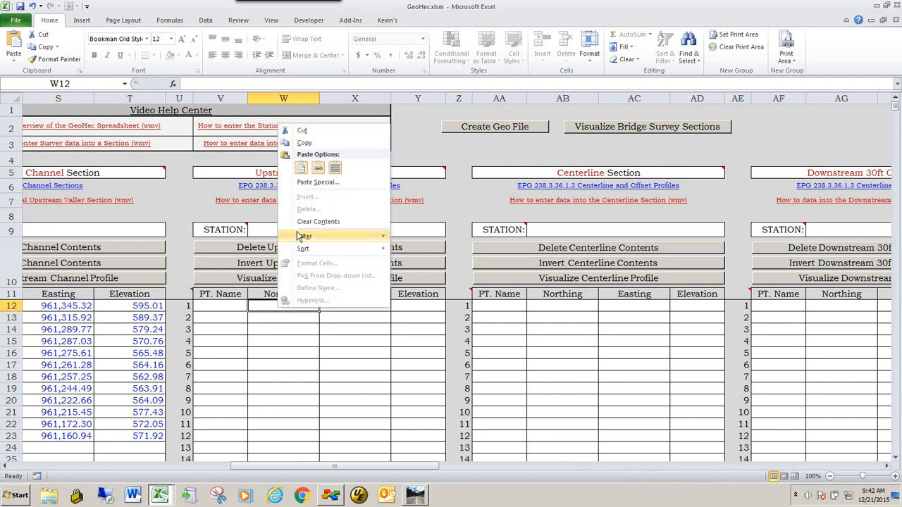
pyautogui.click(301, 171)
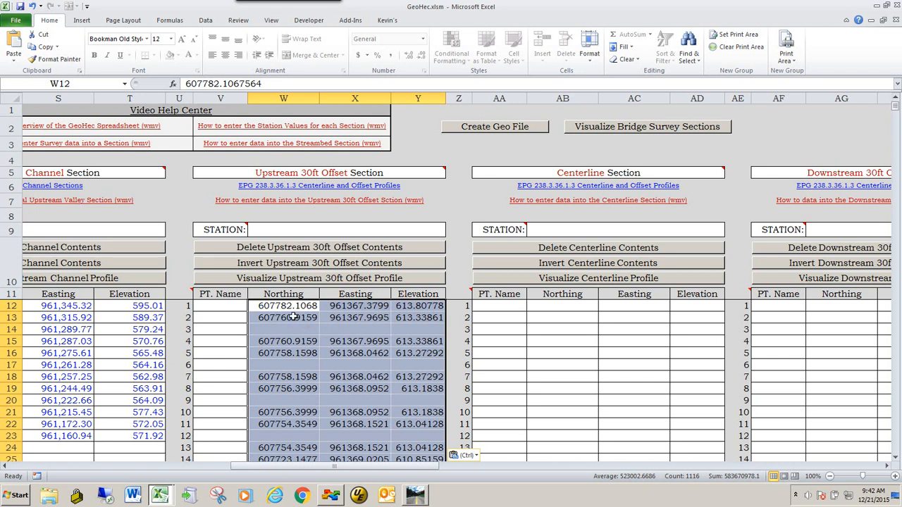
pyautogui.click(303, 281)
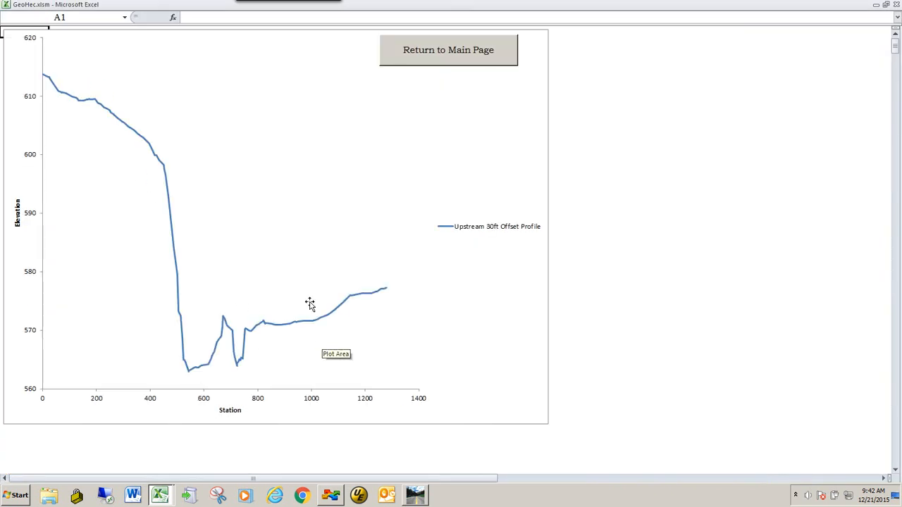
pyautogui.click(449, 58)
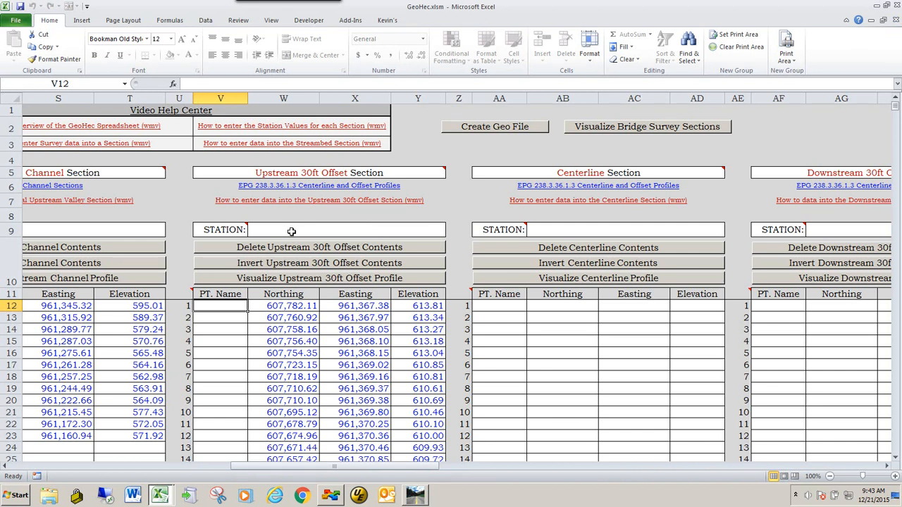
# Close the report browser and the profile view, then zoom in on the survey section line
pyautogui.hotkey('alt', 'Tab')
pyautogui.hotkey('alt', 'Tab')
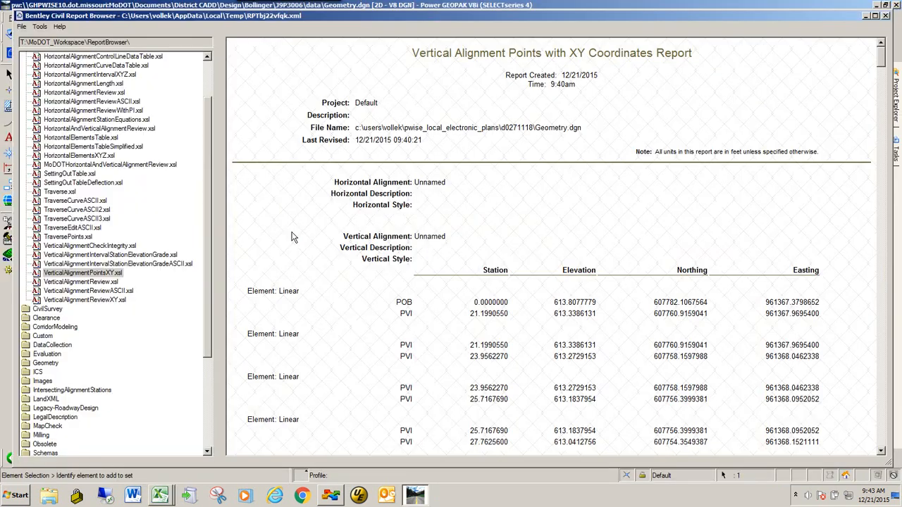
pyautogui.click(885, 15)
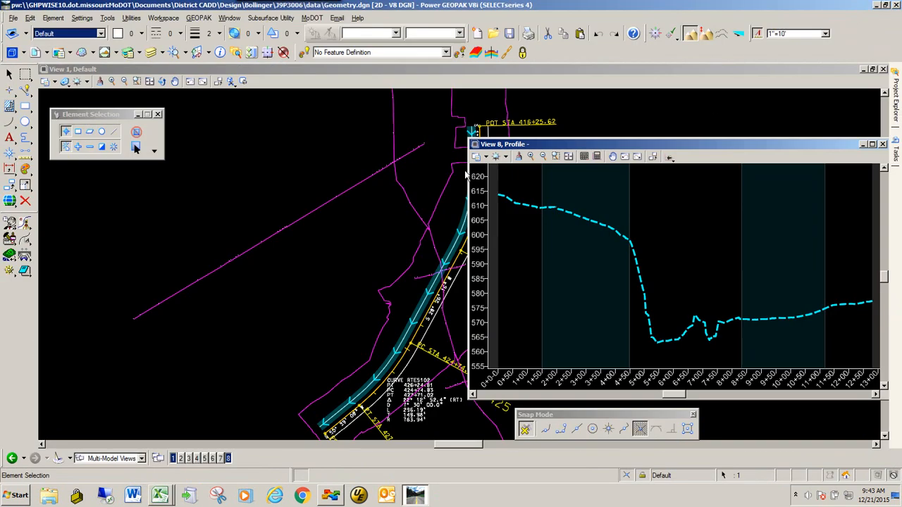
pyautogui.click(883, 145)
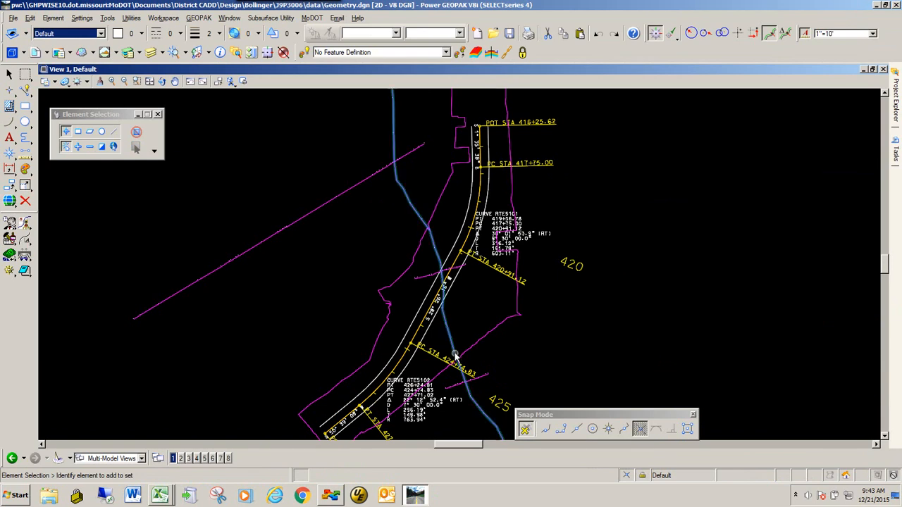
pyautogui.scroll(6, 448, 296)
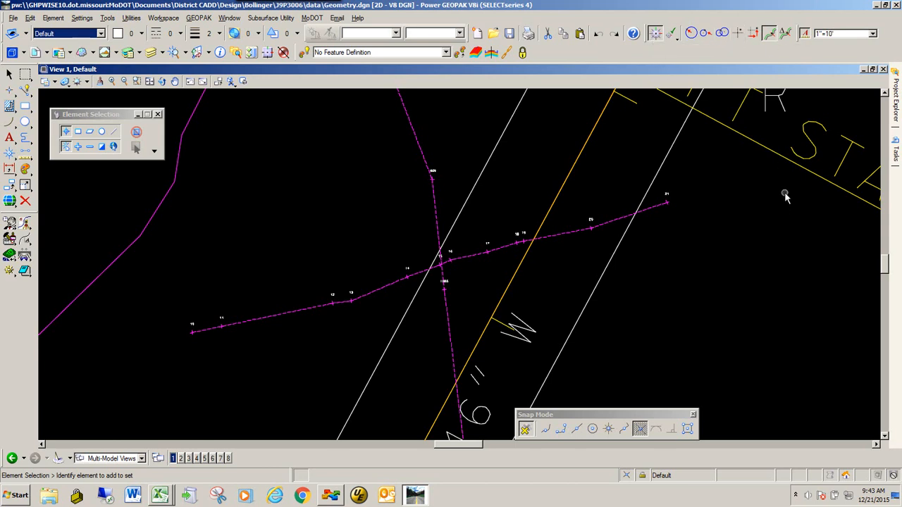
# Start Line Between Points with the offset line as reference to read the station where the section line crosses it
pyautogui.moveTo(897, 149)
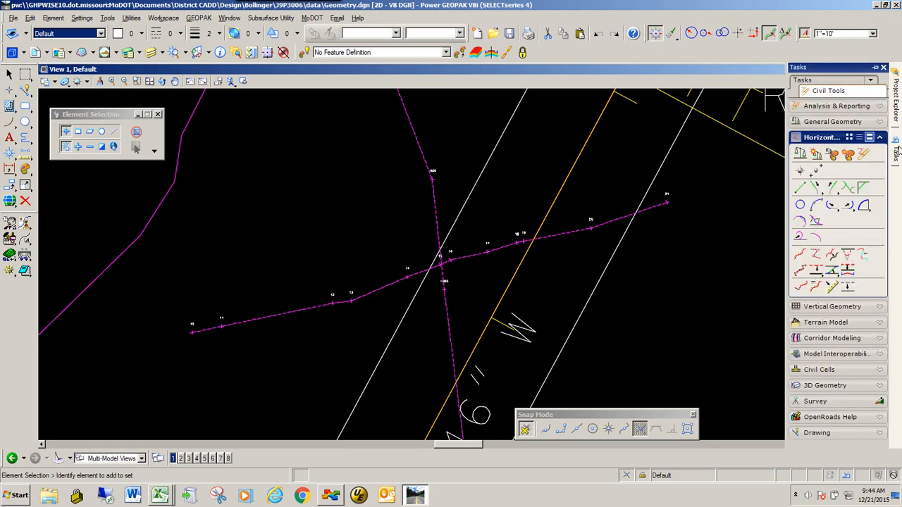
pyautogui.click(801, 189)
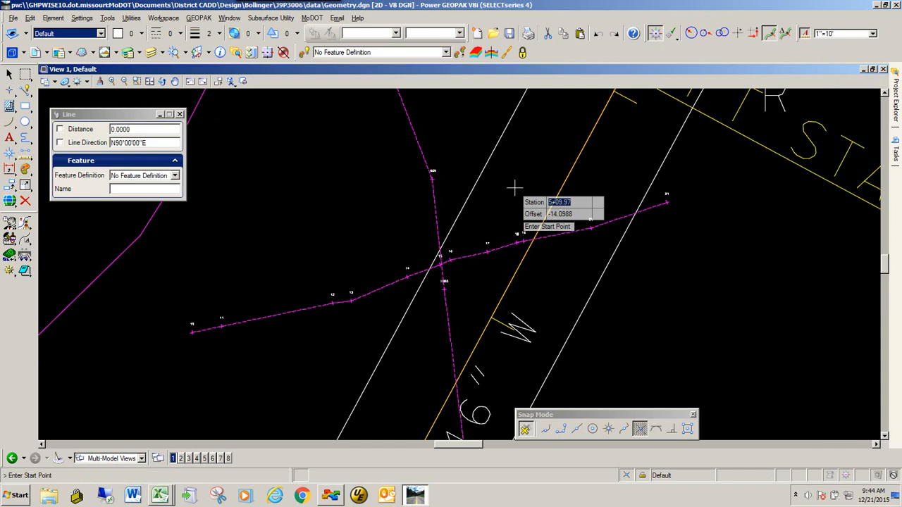
pyautogui.press('o')
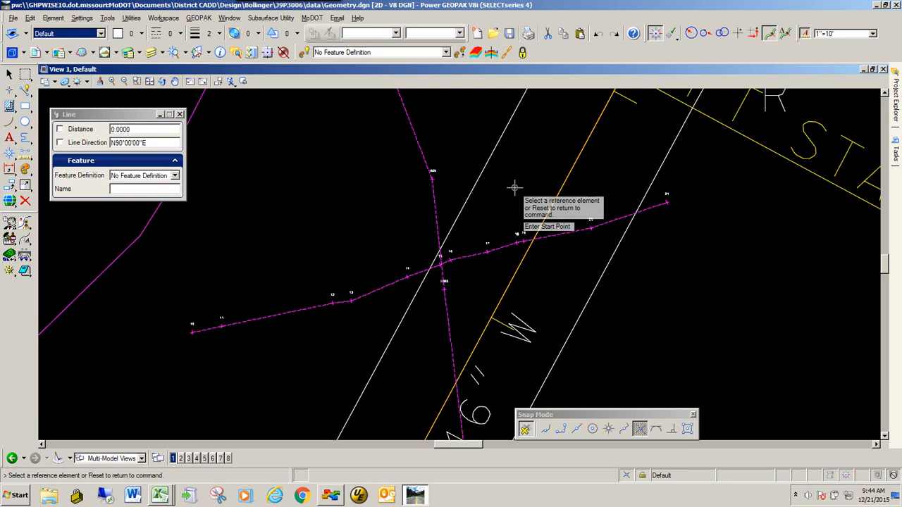
pyautogui.click(435, 212)
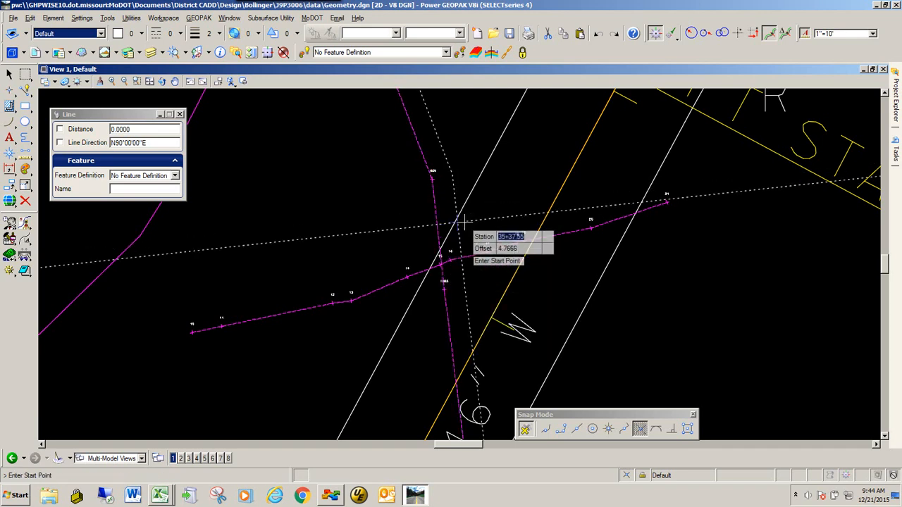
pyautogui.scroll(-2, 399, 212)
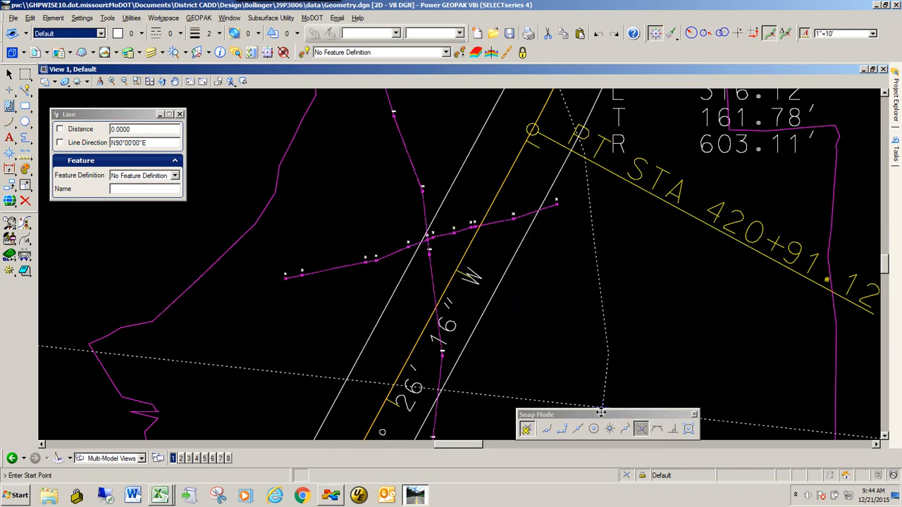
pyautogui.moveTo(601, 414); pyautogui.dragTo(620, 379)
pyautogui.scroll(4, 451, 250)
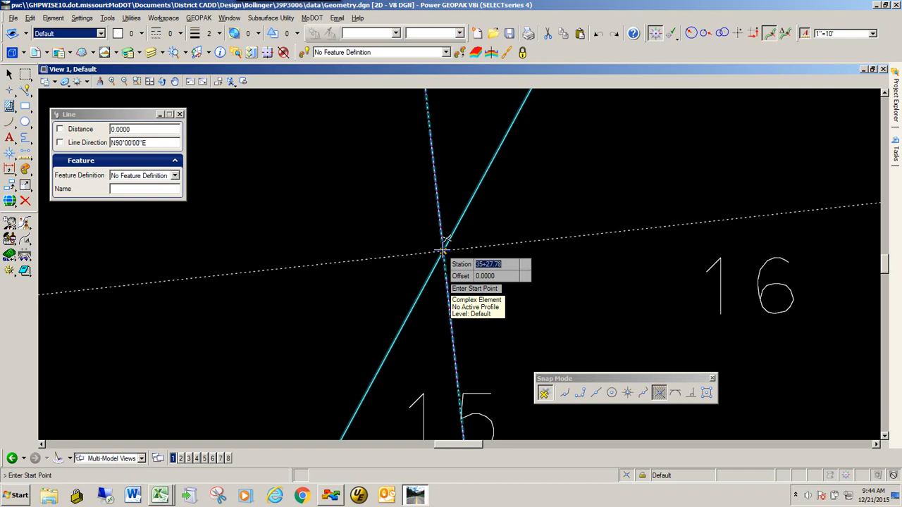
# Enter the Upstream 30ft Offset section's station as 35+27.78
pyautogui.hotkey('alt', 'Tab')
pyautogui.hotkey('alt', 'Tab')
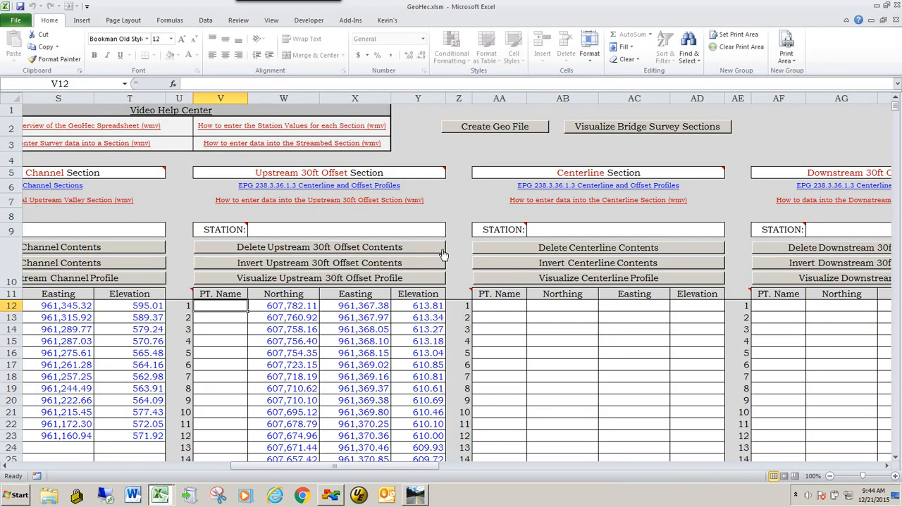
pyautogui.click(275, 230)
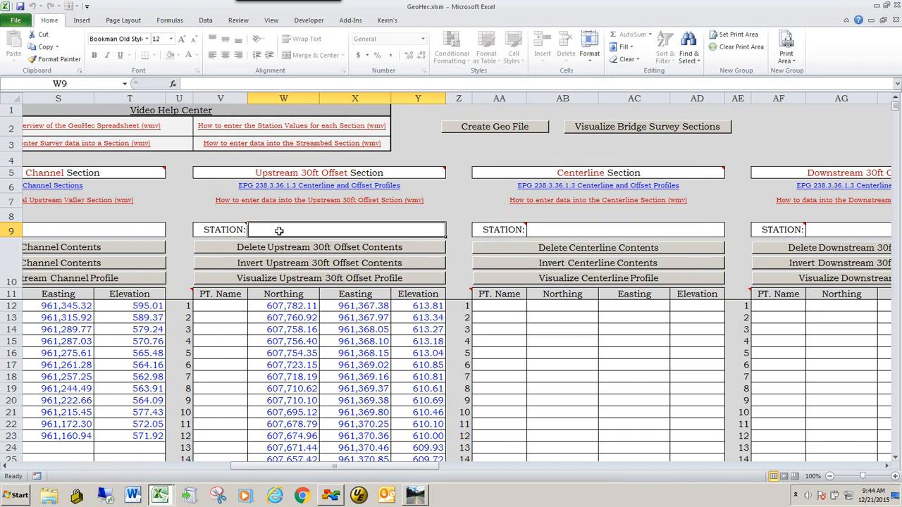
pyautogui.write('35+27.78')
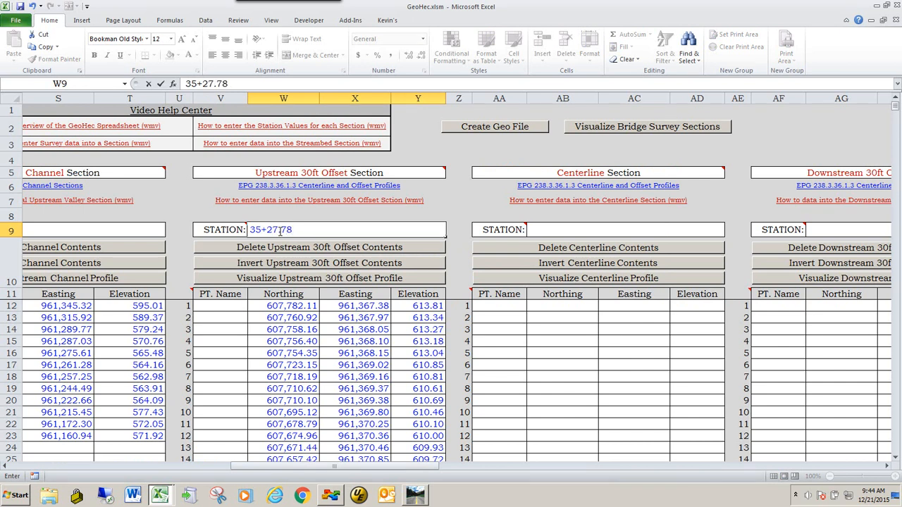
pyautogui.press('Return')
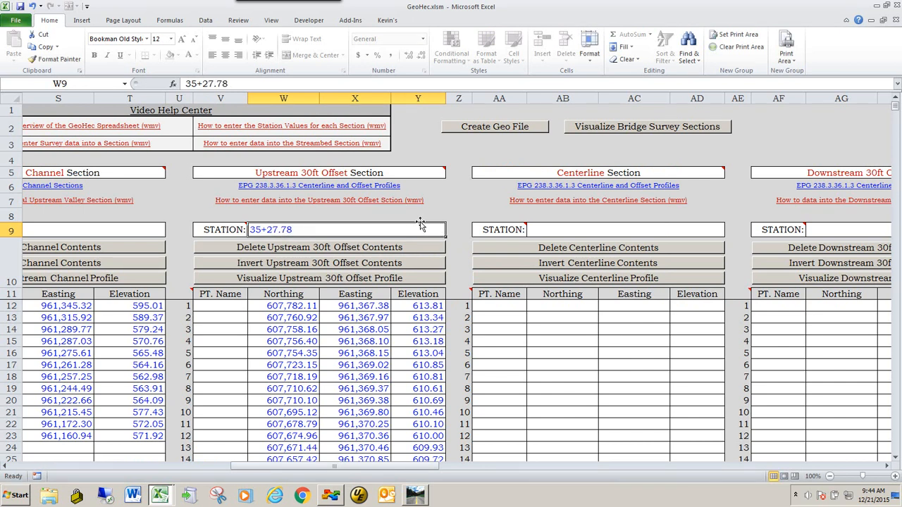